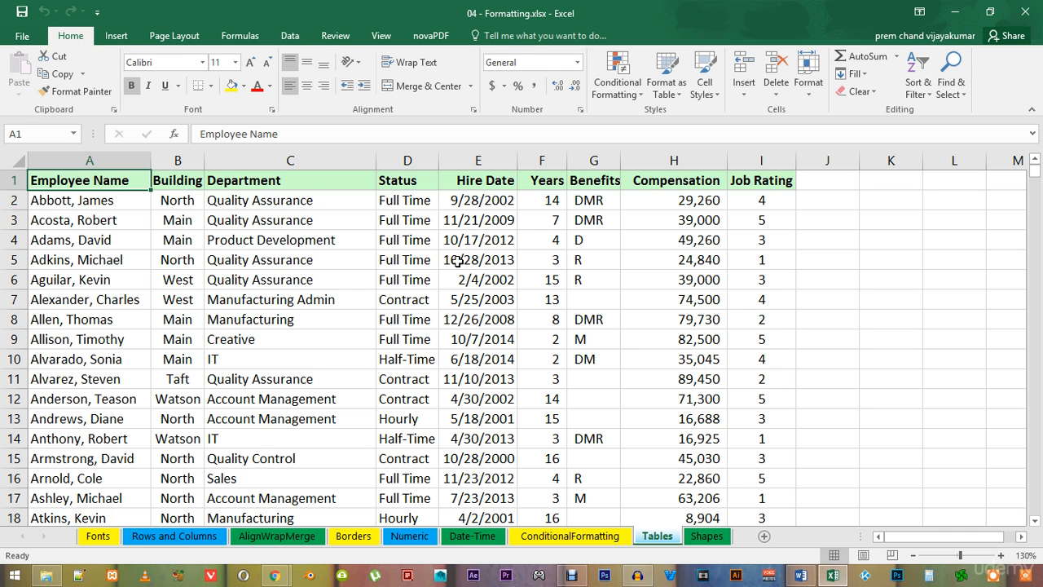
Select the entire employee data range on the Tables sheet, including the header row
{"action": "scroll", "coordinate": [498, 243], "scroll_direction": "down", "scroll_amount": 2}
{"action": "scroll", "coordinate": [514, 237], "scroll_direction": "up", "scroll_amount": 1}
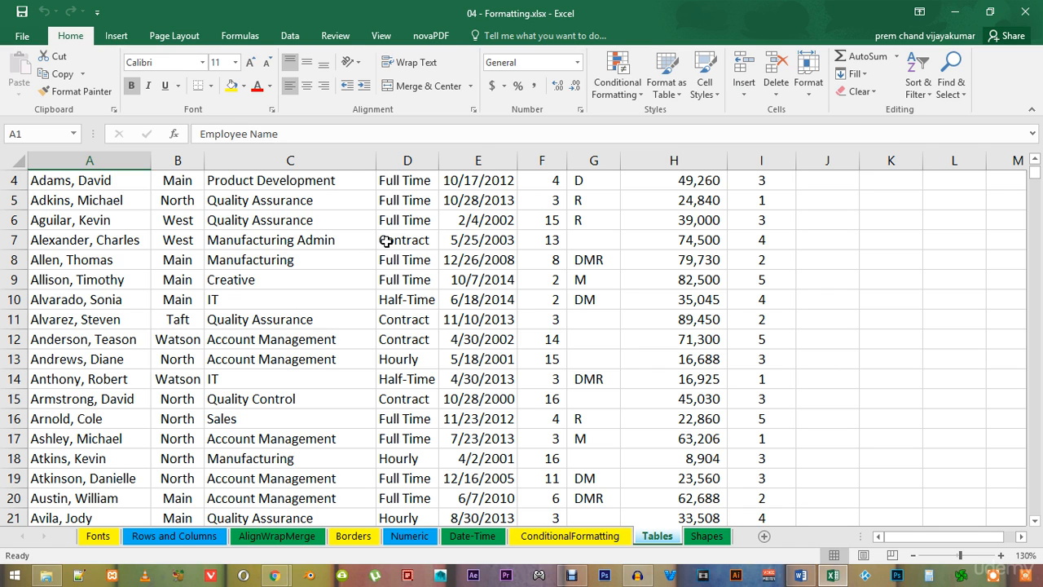
{"action": "scroll", "coordinate": [383, 281], "scroll_direction": "up", "scroll_amount": 1}
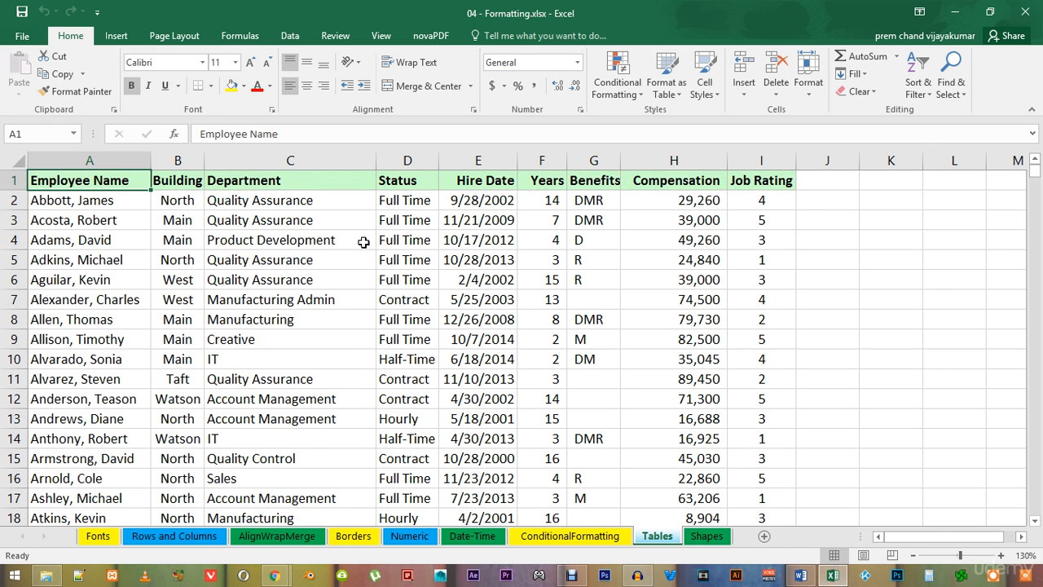
{"action": "left_click", "coordinate": [302, 264]}
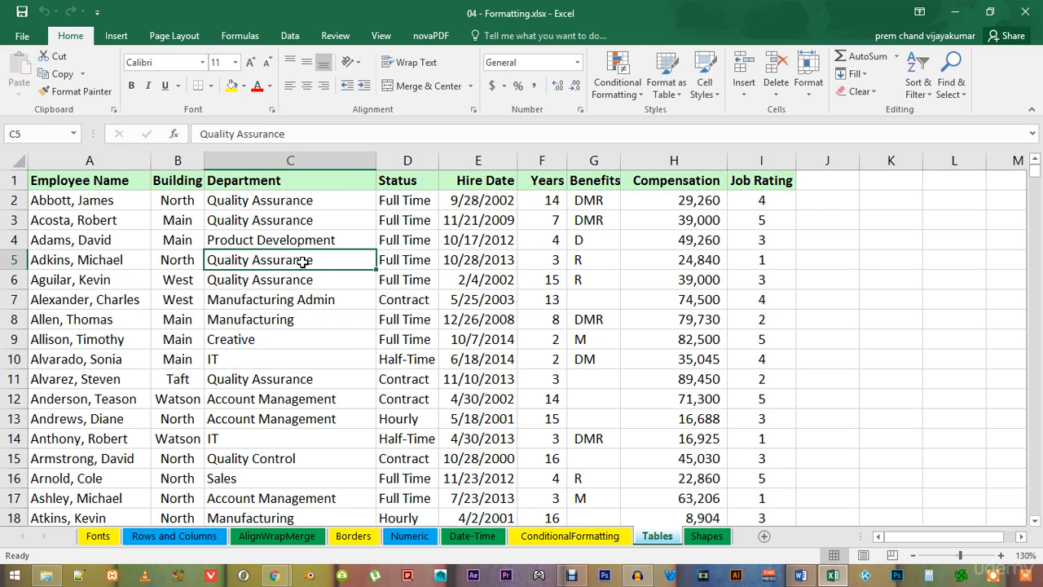
{"action": "key", "text": "ctrl+a"}
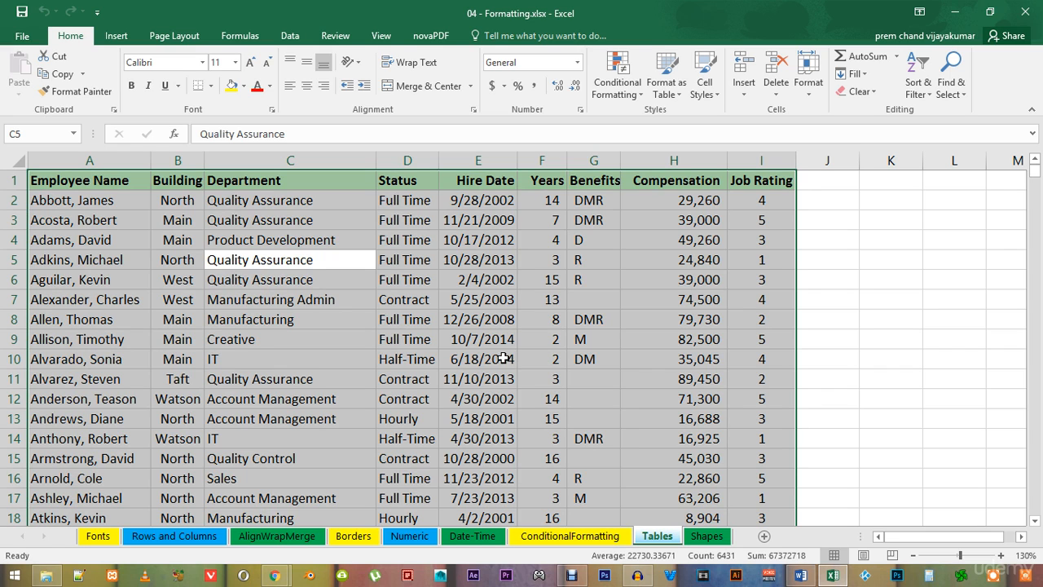
Check the extent of the selected data range by moving the active cell between its corners, ending at A1
{"action": "key", "text": "ctrl+t"}
{"action": "key", "text": "ctrl+period"}
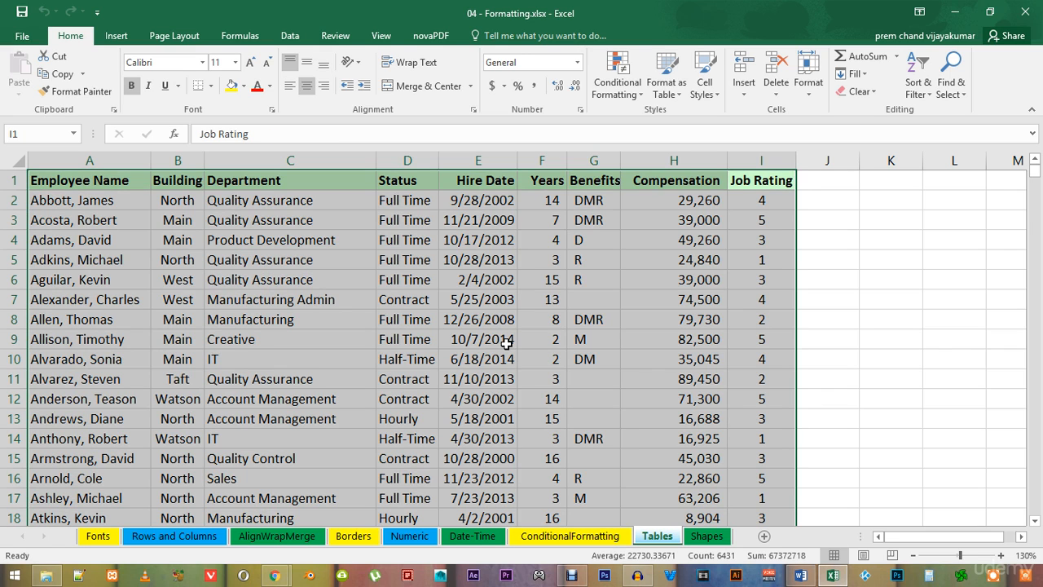
{"action": "key", "text": "ctrl+period"}
{"action": "key", "text": "ctrl+period"}
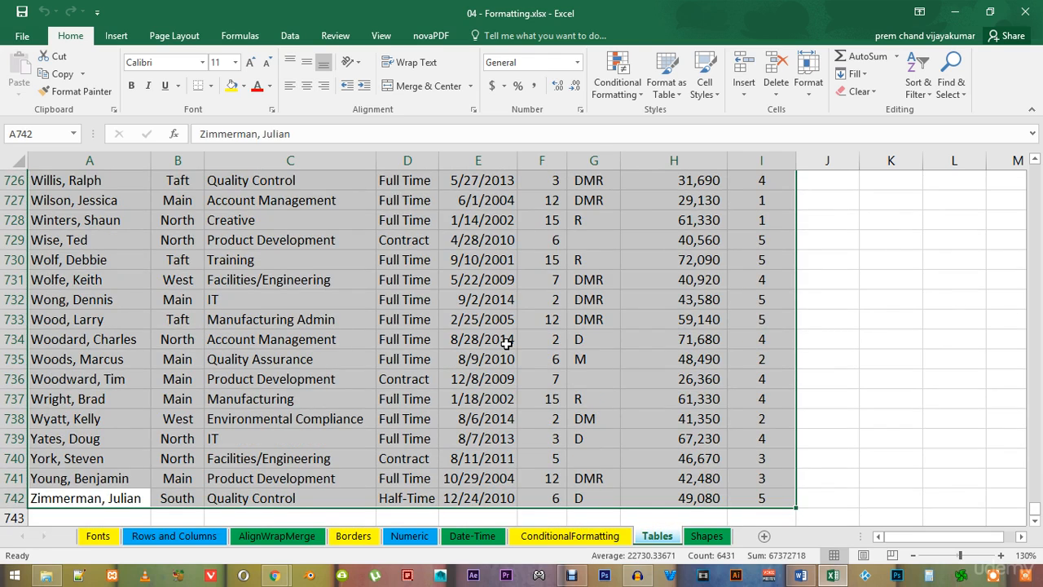
{"action": "key", "text": "ctrl+period"}
{"action": "key", "text": "ctrl+period"}
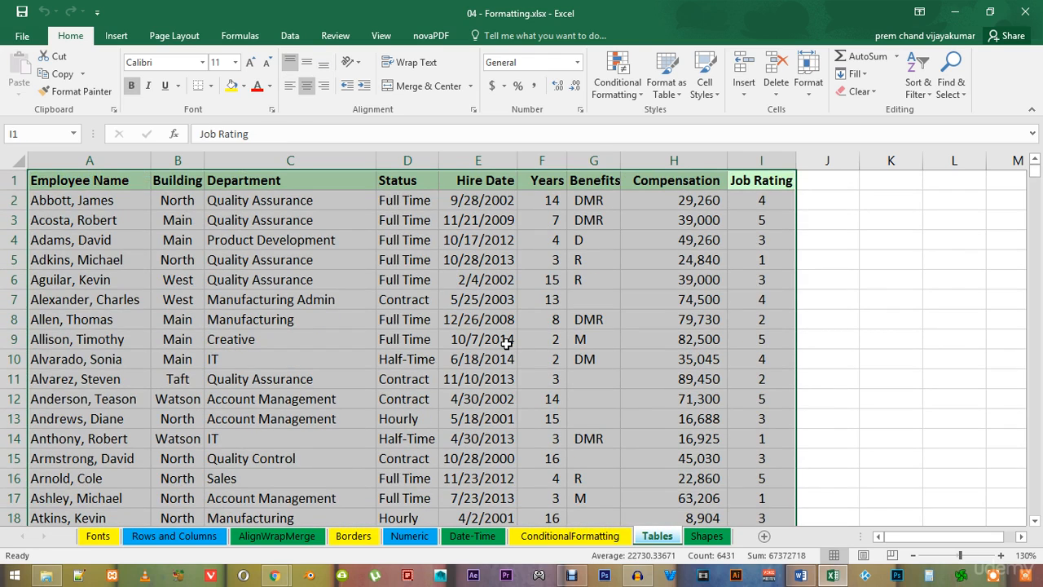
{"action": "key", "text": "ctrl+period"}
{"action": "key", "text": "ctrl+period"}
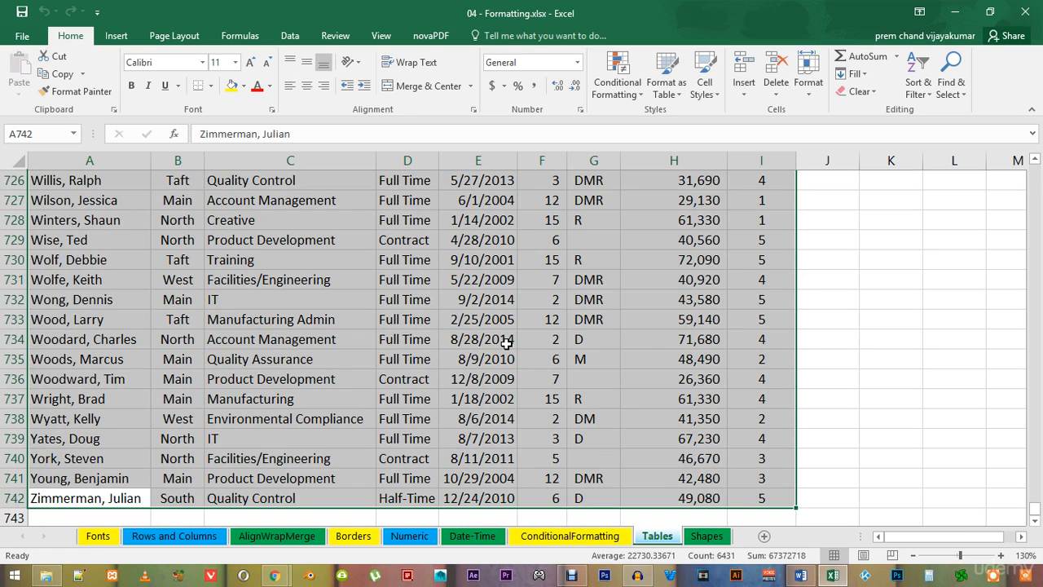
{"action": "key", "text": "ctrl+period"}
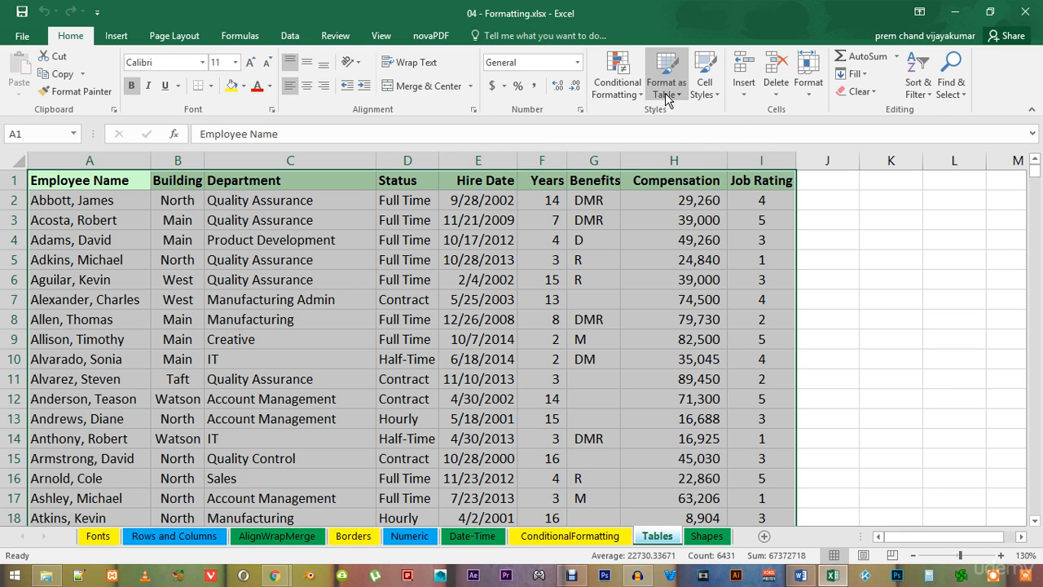
Convert the range $A$1:$I$742 into a table with headers
{"action": "left_click", "coordinate": [116, 37]}
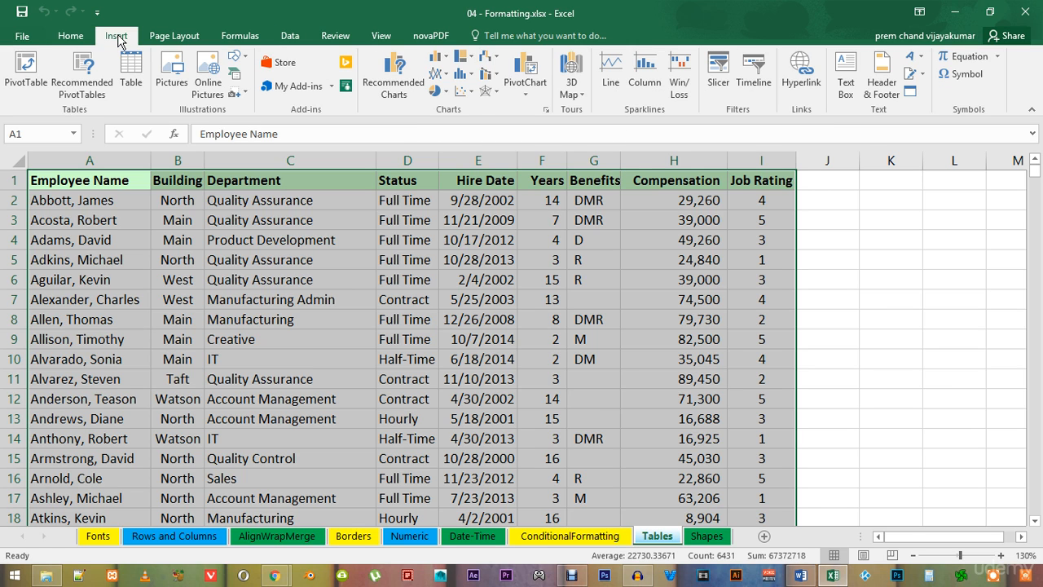
{"action": "left_click", "coordinate": [126, 84]}
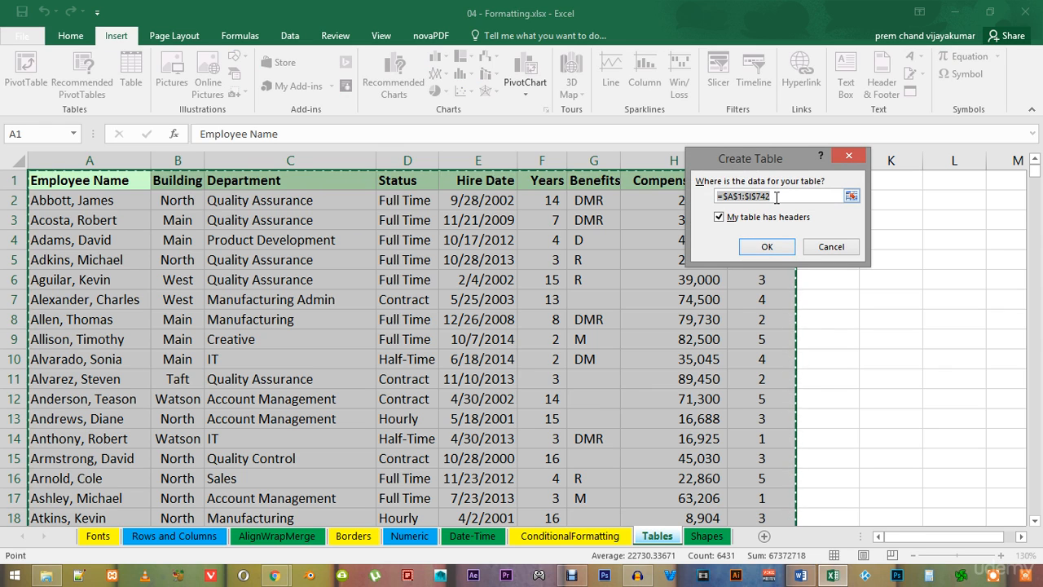
{"action": "left_click", "coordinate": [734, 197]}
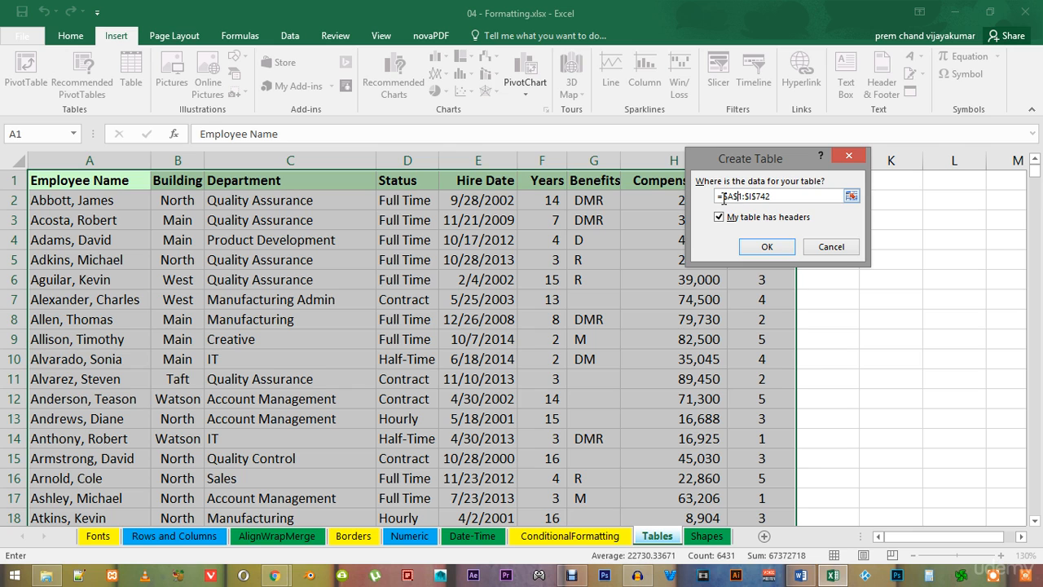
{"action": "left_click_drag", "start_coordinate": [746, 169], "coordinate": [471, 208]}
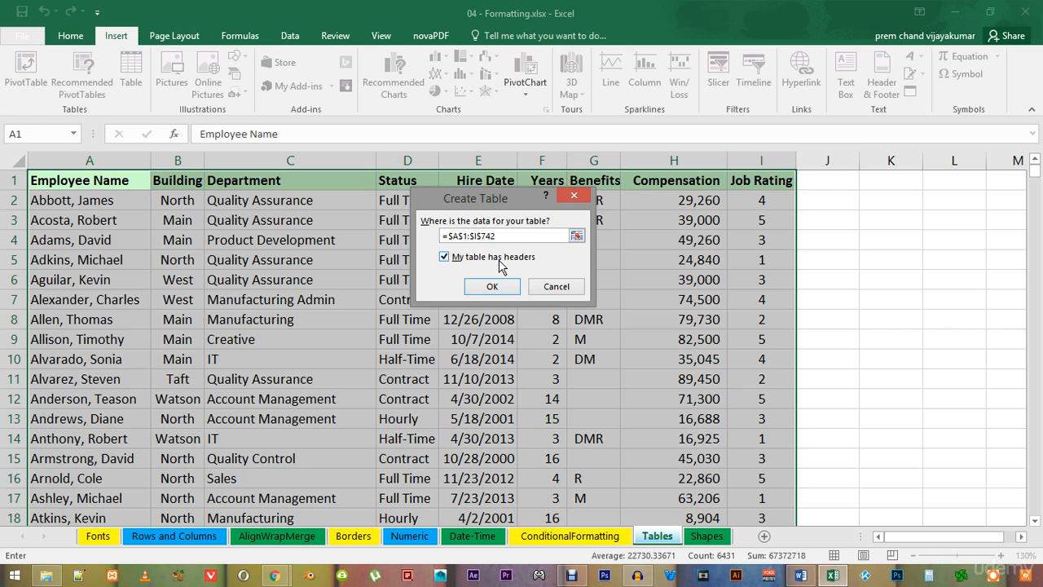
{"action": "left_click", "coordinate": [495, 288]}
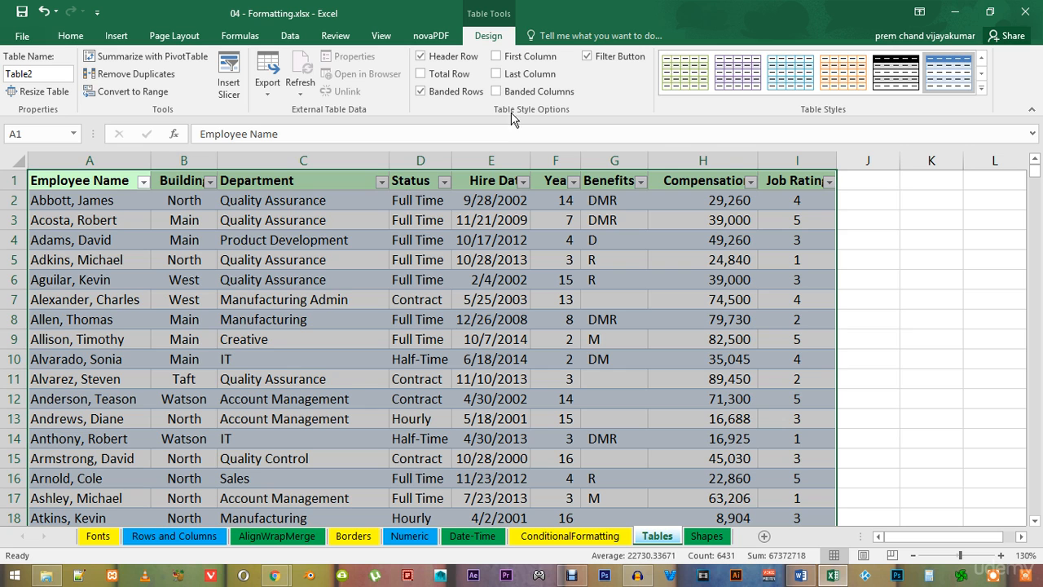
Apply the orange banded table style with full gridlines to the employee table
{"action": "left_click", "coordinate": [870, 225]}
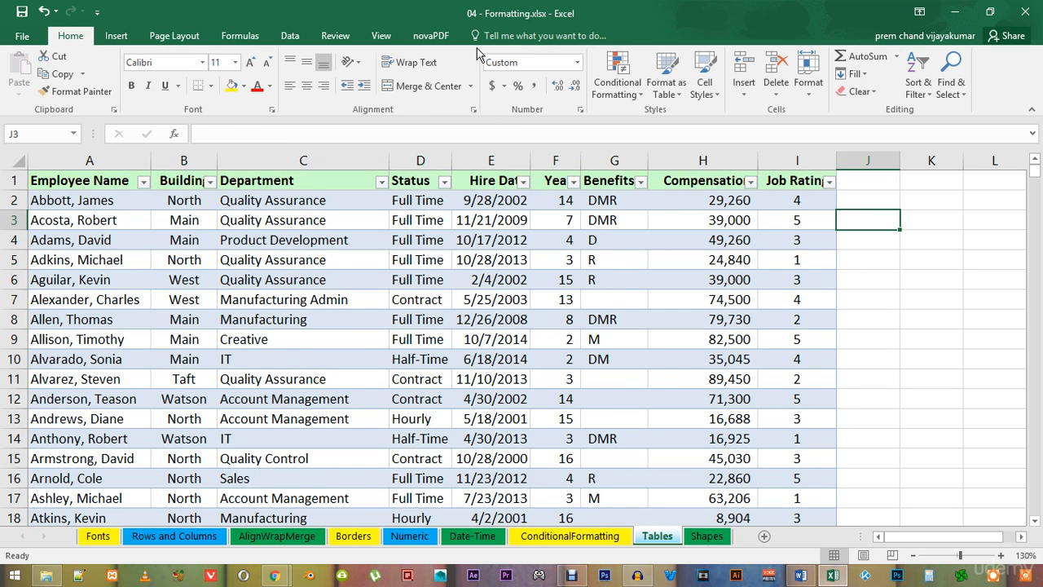
{"action": "left_click", "coordinate": [386, 254]}
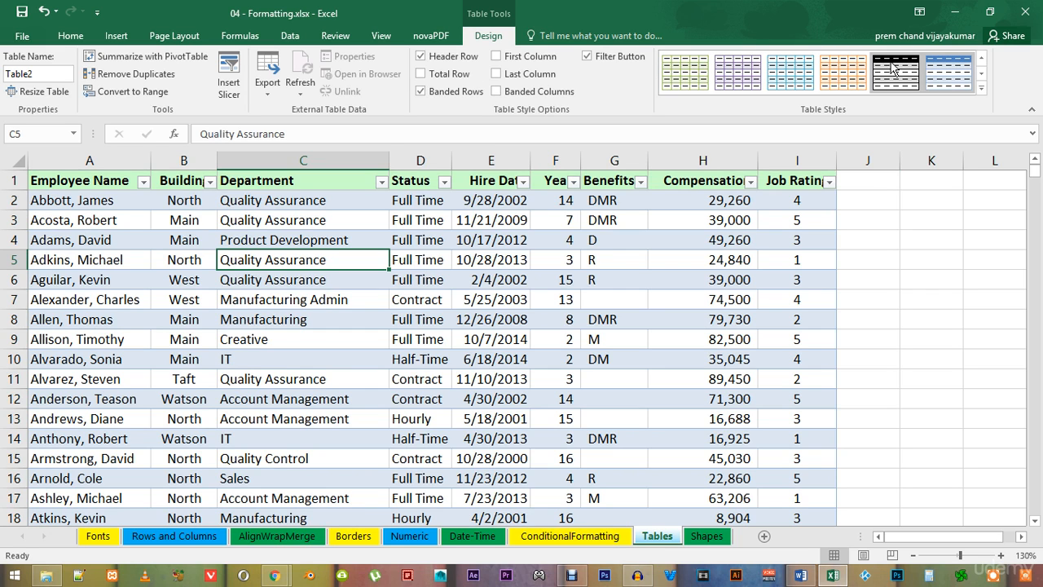
{"action": "left_click", "coordinate": [845, 88]}
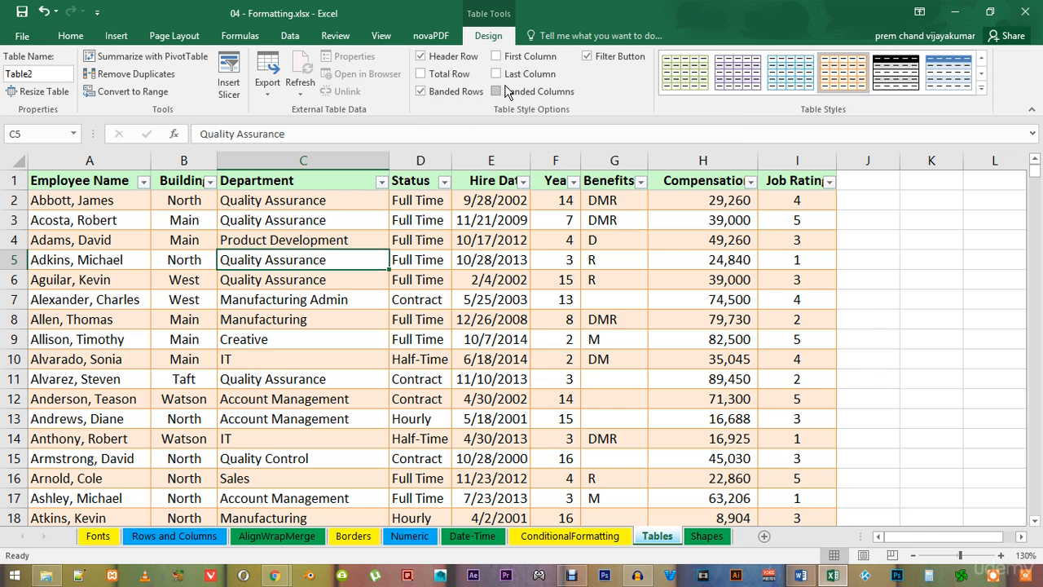
Try banded columns in place of banded rows, restore the row banding, and toggle the table's filter buttons off and on
{"action": "left_click", "coordinate": [421, 93]}
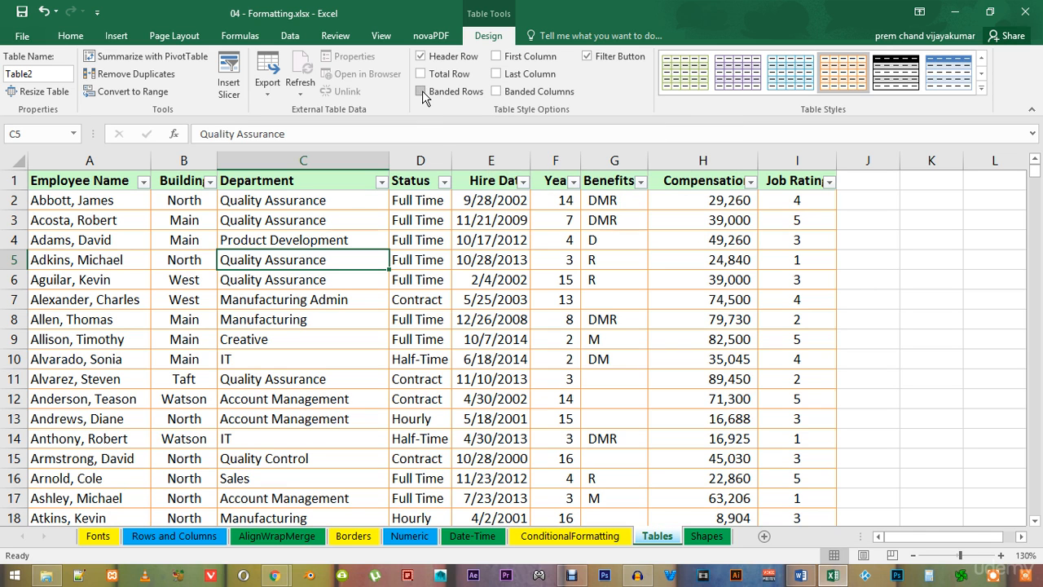
{"action": "left_click", "coordinate": [497, 93]}
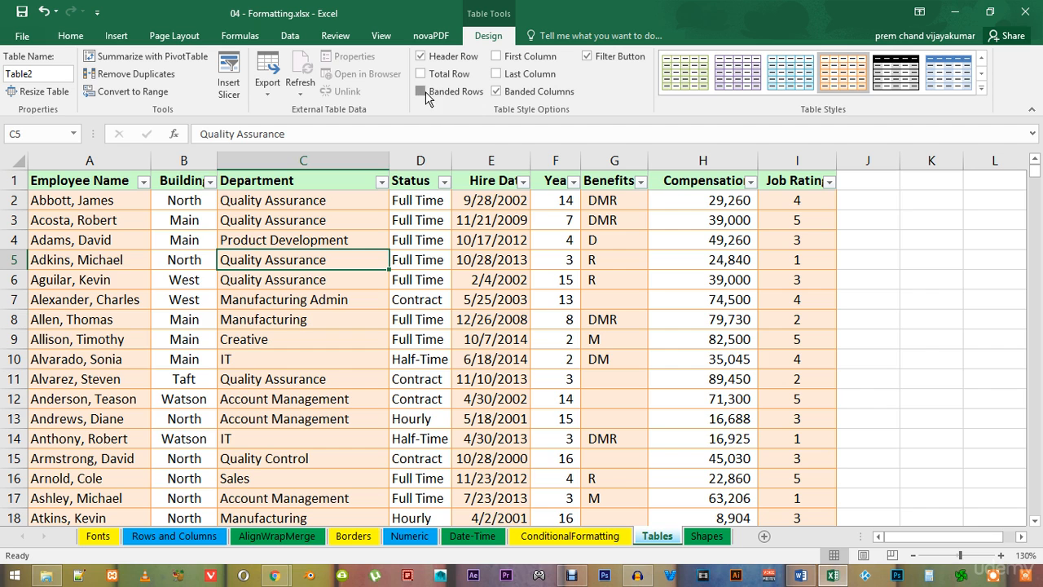
{"action": "left_click", "coordinate": [421, 91]}
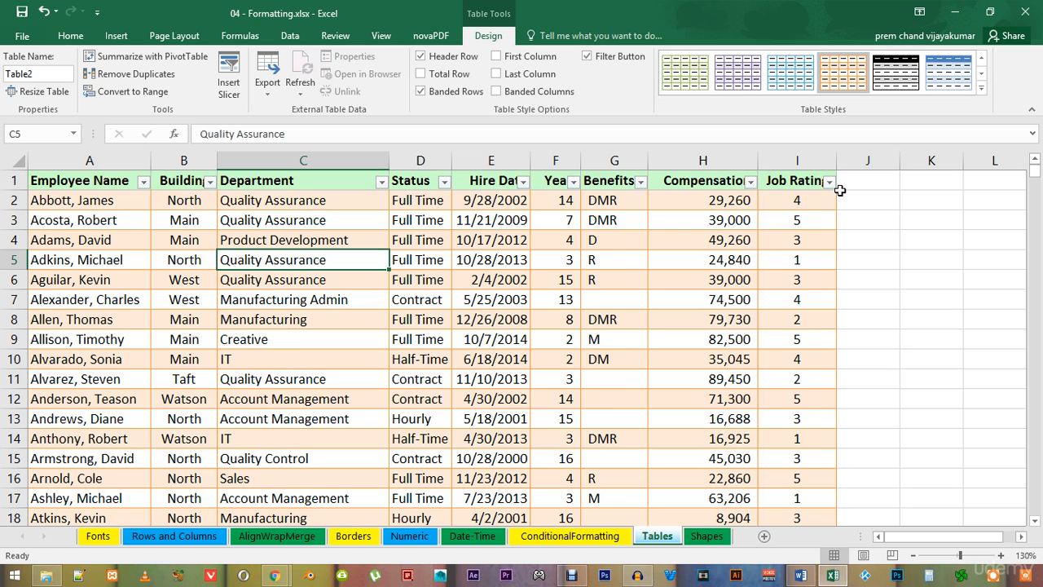
{"action": "left_click", "coordinate": [588, 57]}
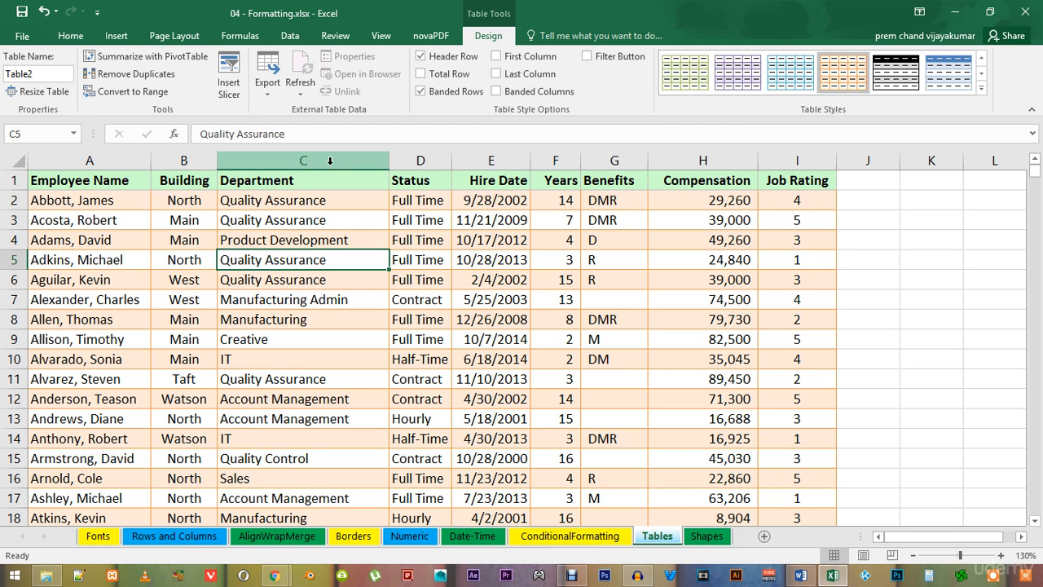
{"action": "left_click", "coordinate": [587, 56]}
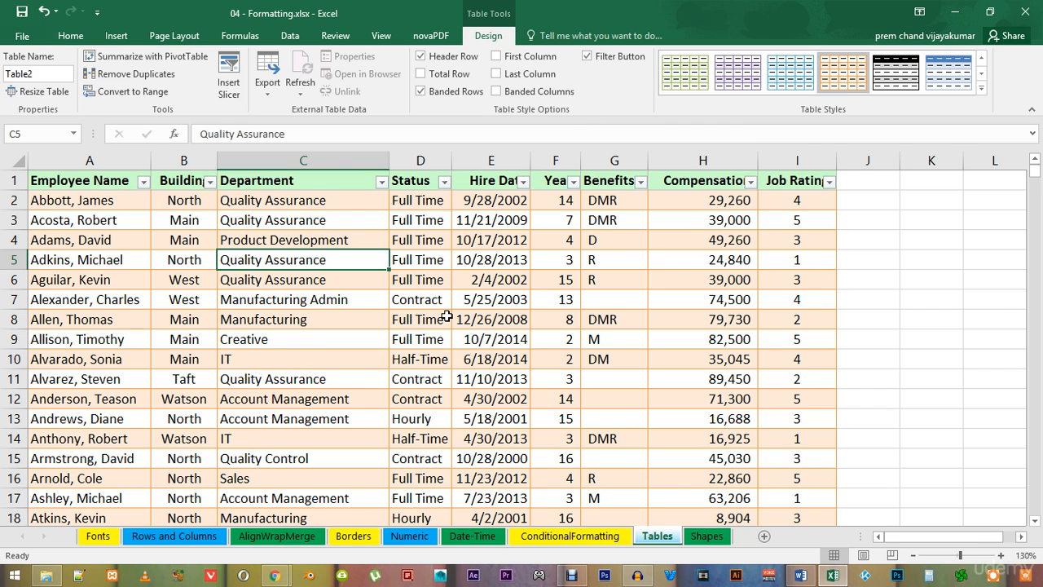
Extend the table with a new record by entering an employee's name in cell A743, directly below the last row
{"action": "scroll", "coordinate": [448, 308], "scroll_direction": "down", "scroll_amount": 3}
{"action": "scroll", "coordinate": [448, 308], "scroll_direction": "down", "scroll_amount": 20}
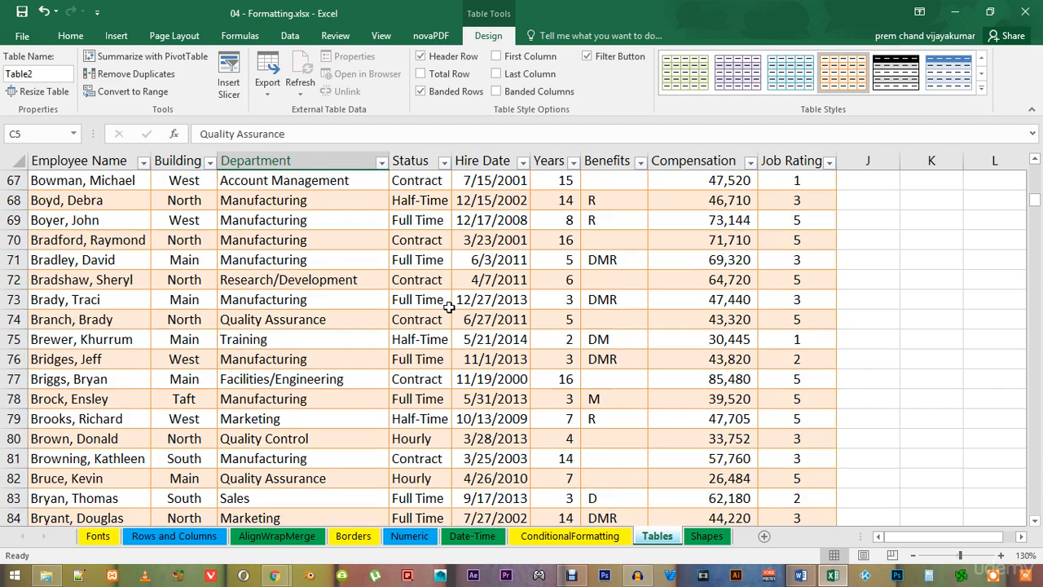
{"action": "scroll", "coordinate": [457, 299], "scroll_direction": "down", "scroll_amount": 4}
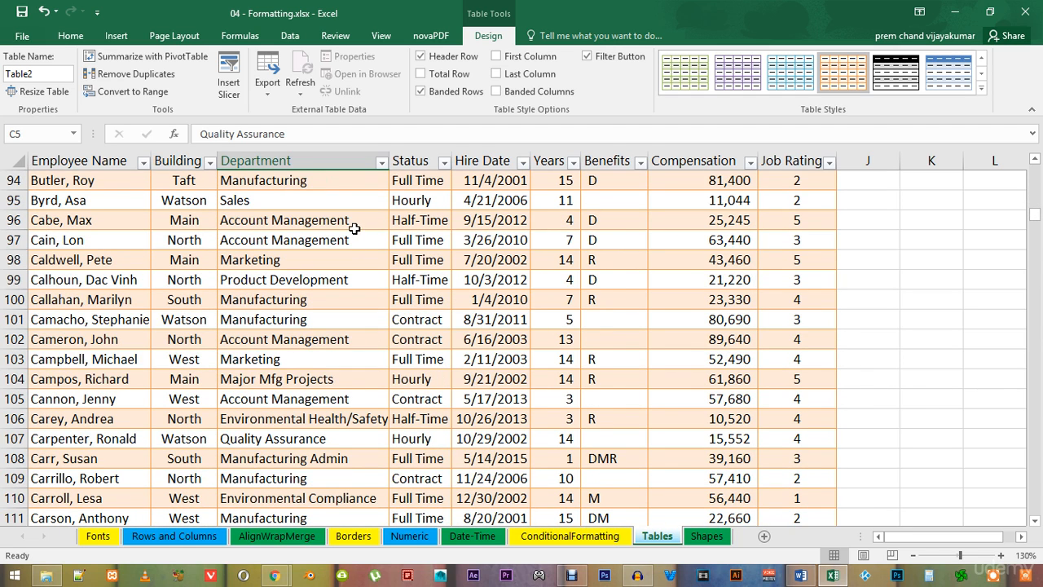
{"action": "left_click", "coordinate": [343, 203]}
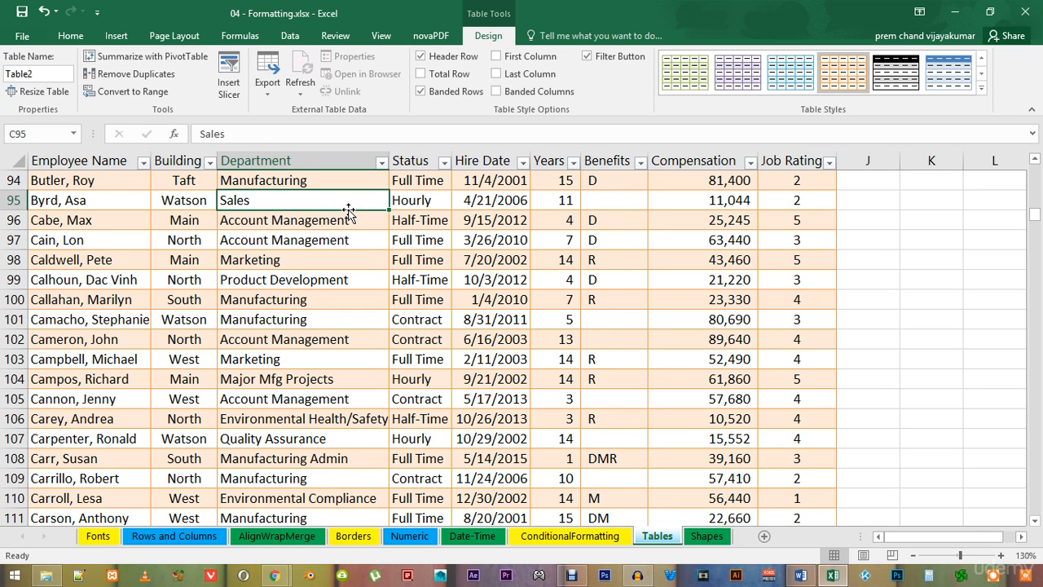
{"action": "double_click", "coordinate": [349, 210]}
{"action": "scroll", "coordinate": [298, 260], "scroll_direction": "down", "scroll_amount": 2}
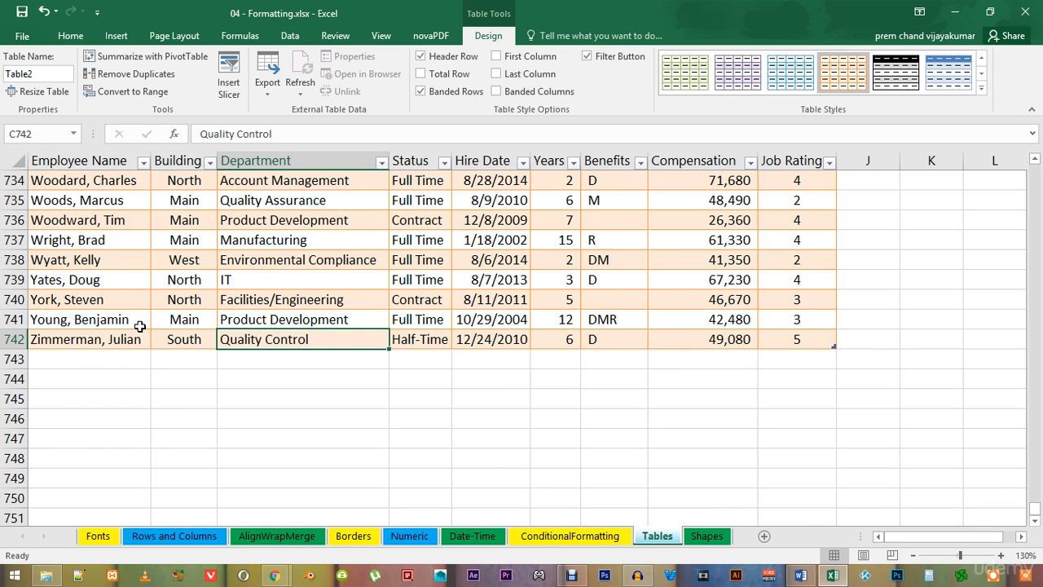
{"action": "left_click", "coordinate": [63, 359]}
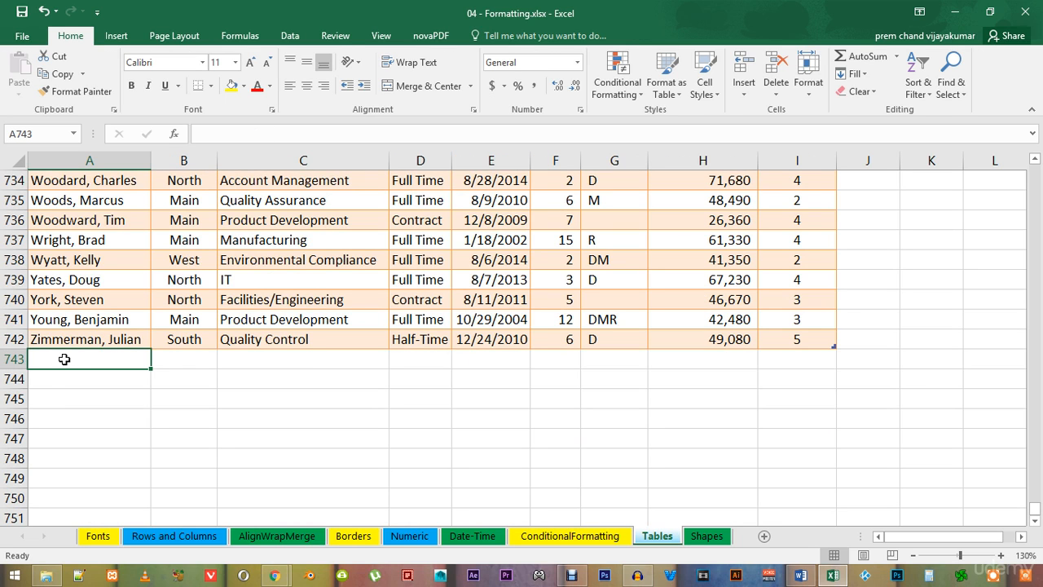
{"action": "type", "text": "Prem Chand"}
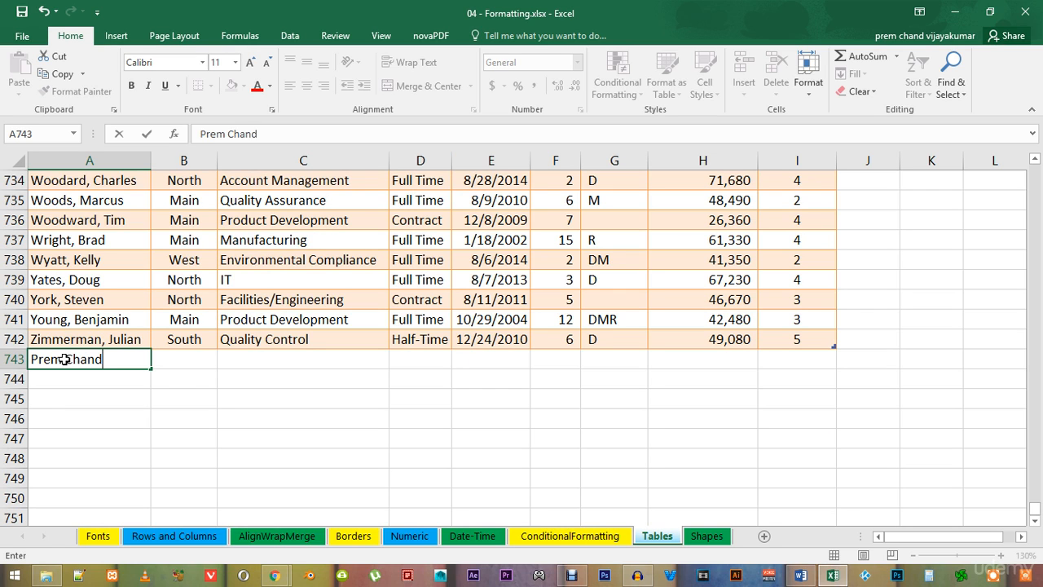
{"action": "key", "text": "Return"}
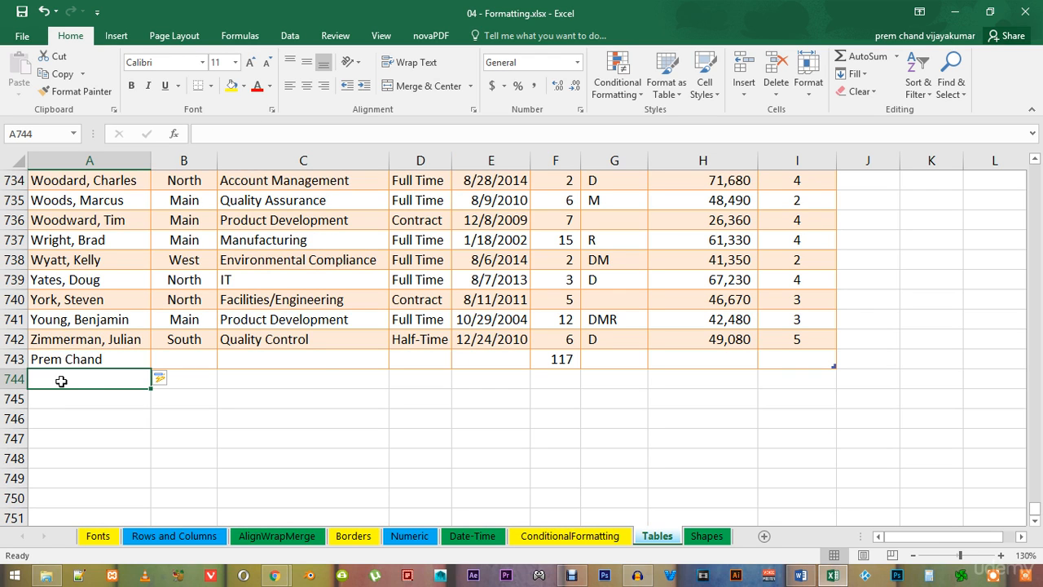
Add a table column with the header "Job Security" in cell J1 and autofit the width of column J
{"action": "scroll", "coordinate": [901, 334], "scroll_direction": "up", "scroll_amount": 5}
{"action": "scroll", "coordinate": [900, 348], "scroll_direction": "up", "scroll_amount": 15}
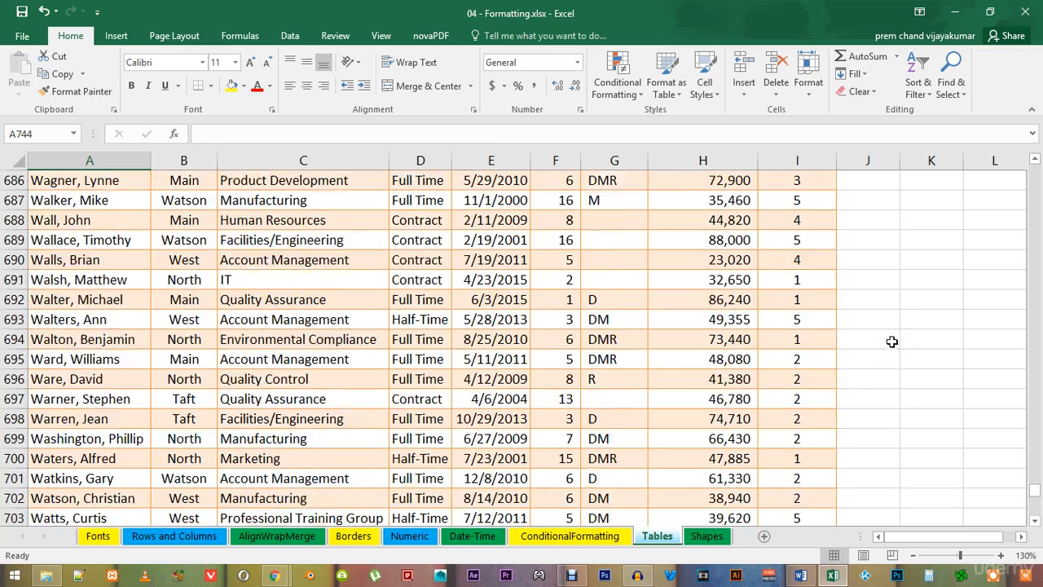
{"action": "left_click_drag", "start_coordinate": [1039, 486], "coordinate": [1035, 173]}
{"action": "left_click", "coordinate": [860, 185]}
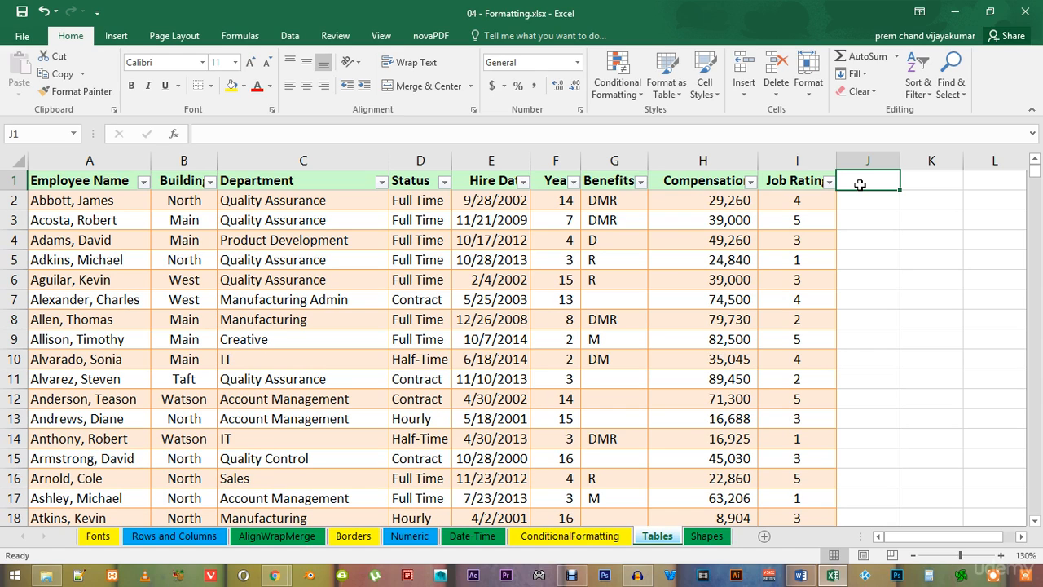
{"action": "type", "text": "Job"}
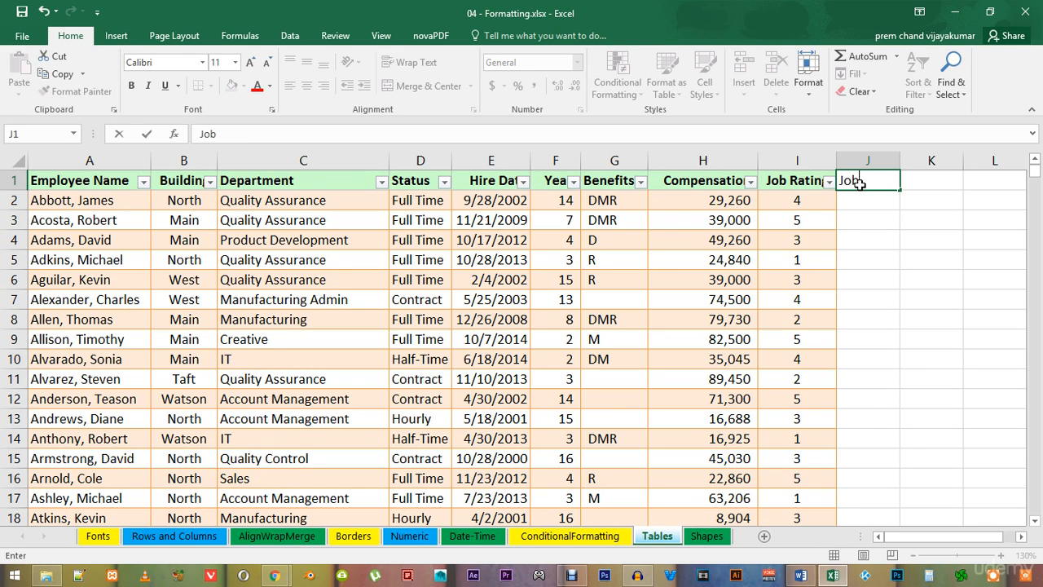
{"action": "type", "text": " Secutir"}
{"action": "key", "text": "BackSpace"}
{"action": "key", "text": "BackSpace"}
{"action": "key", "text": "BackSpace"}
{"action": "type", "text": "rity"}
{"action": "key", "text": "Return"}
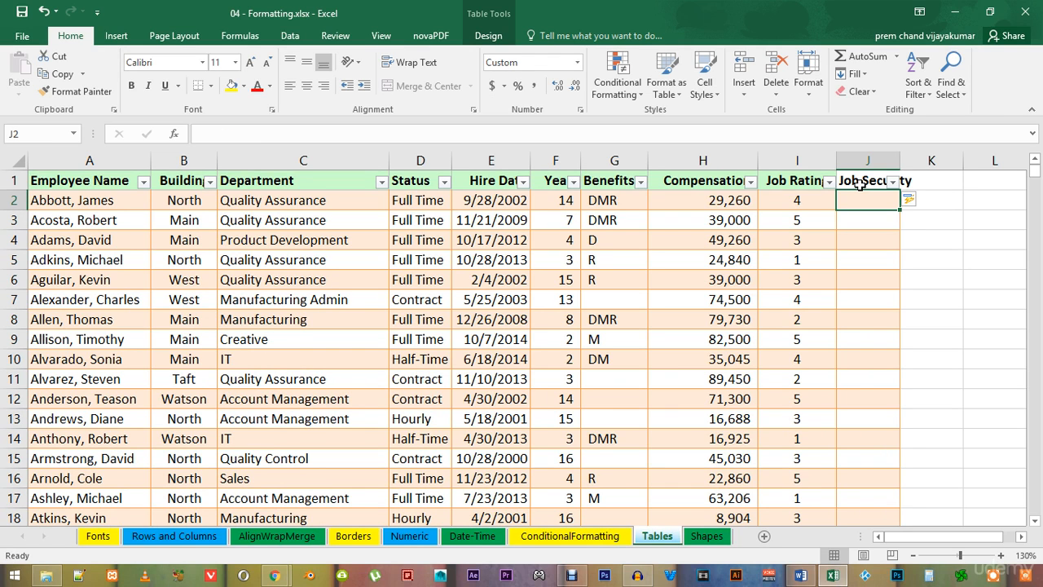
{"action": "double_click", "coordinate": [899, 159]}
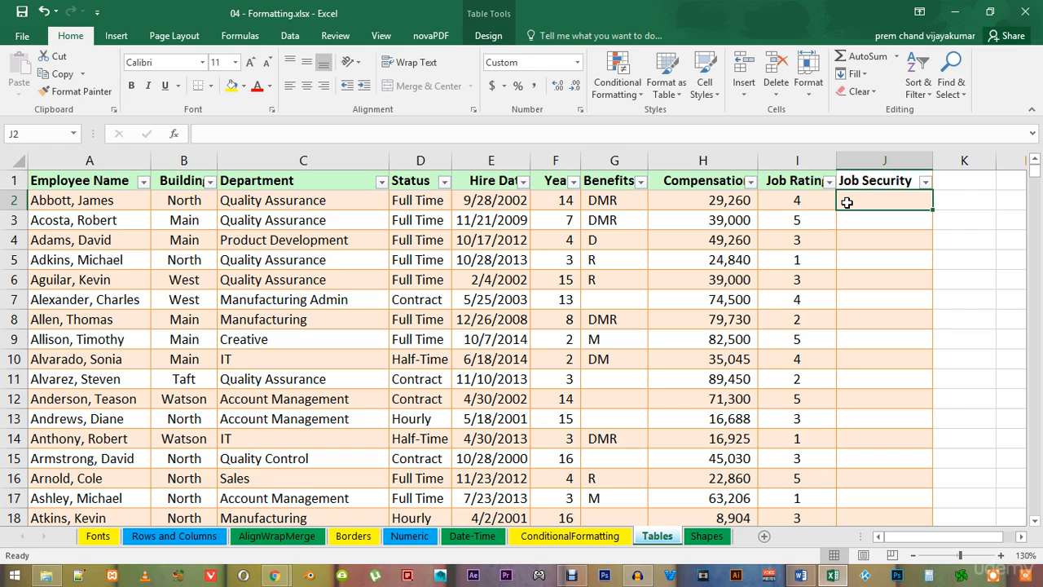
Fill the Job Security column with a calculated formula from cell J2 that adds 5000 to each row's Compensation, and check the filled rows
{"action": "type", "text": "="}
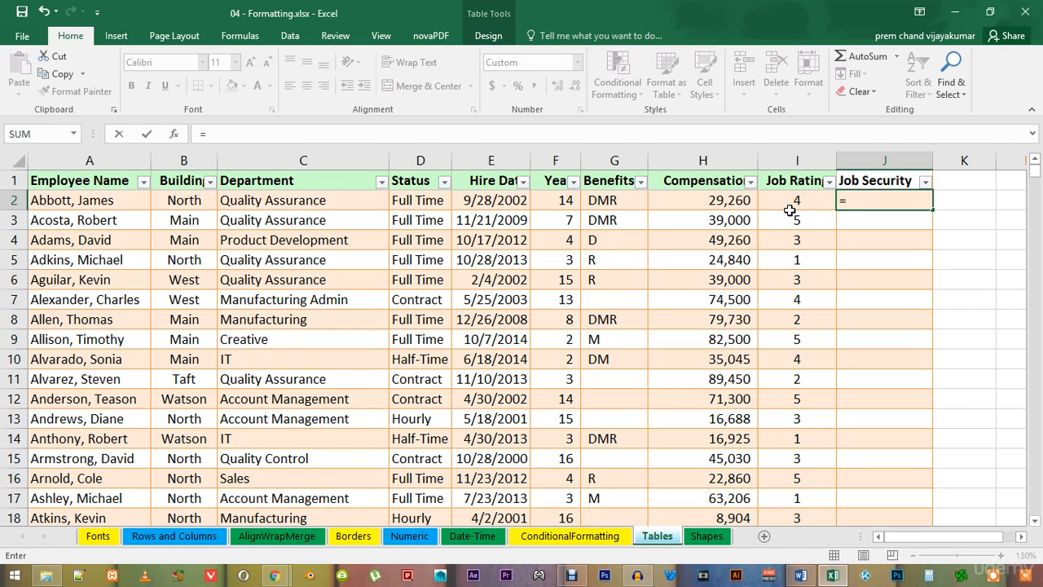
{"action": "left_click", "coordinate": [739, 199]}
{"action": "type", "text": "+5000"}
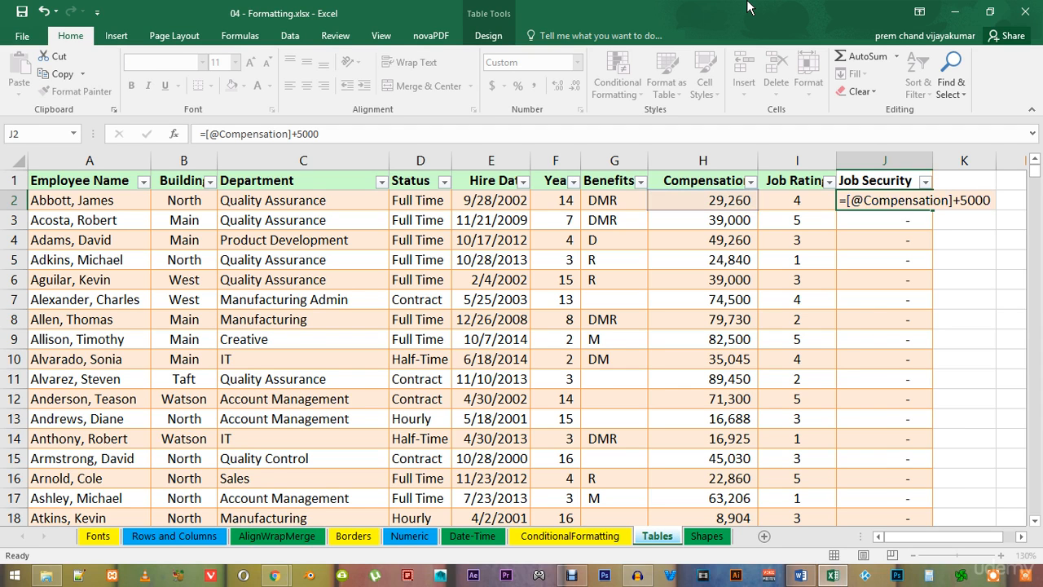
{"action": "key", "text": "Return"}
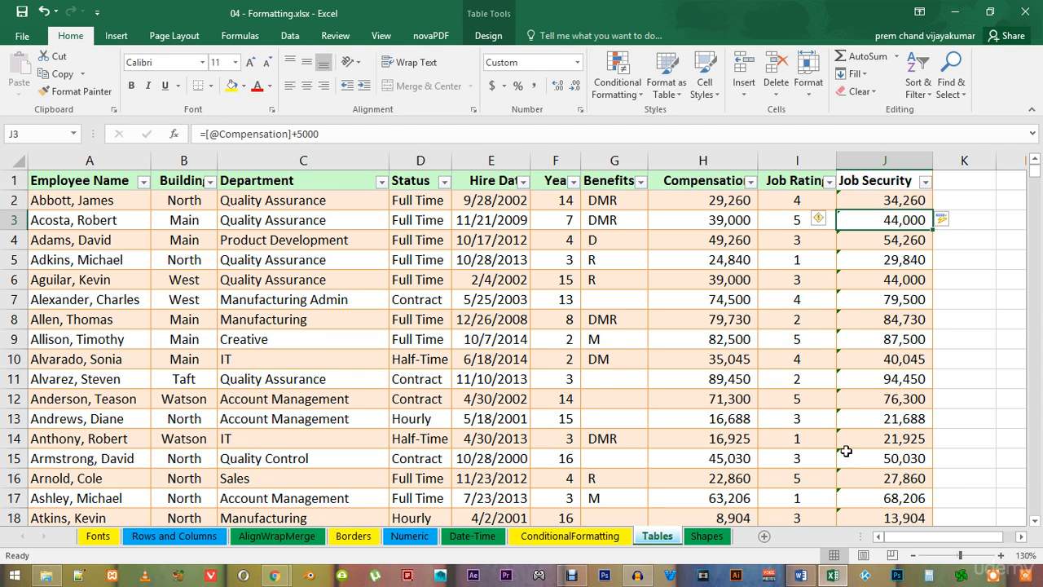
{"action": "scroll", "coordinate": [940, 375], "scroll_direction": "down", "scroll_amount": 15}
{"action": "scroll", "coordinate": [941, 372], "scroll_direction": "down", "scroll_amount": 17}
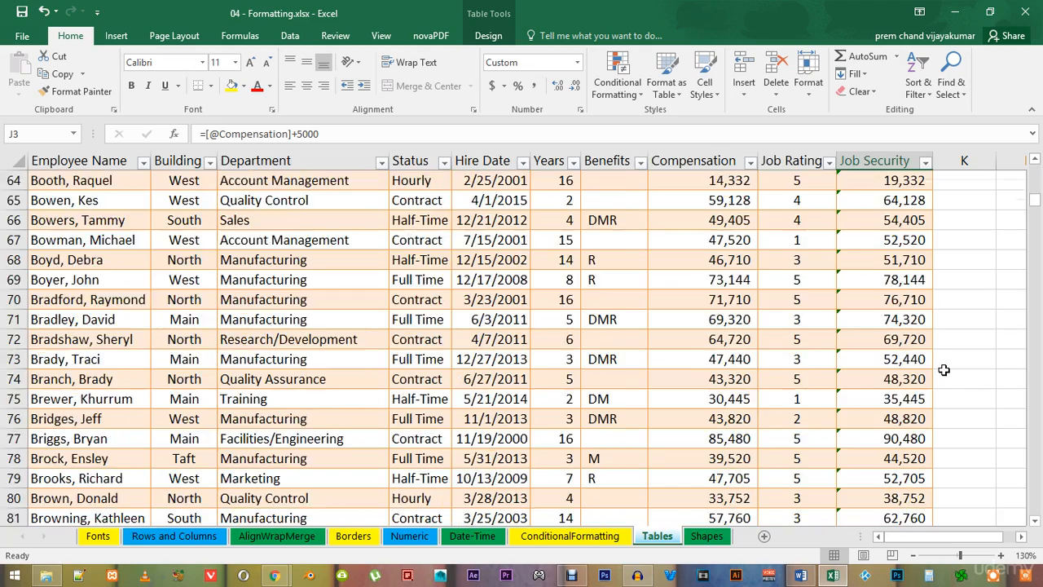
{"action": "scroll", "coordinate": [944, 370], "scroll_direction": "up", "scroll_amount": 10}
{"action": "scroll", "coordinate": [943, 370], "scroll_direction": "up", "scroll_amount": 20}
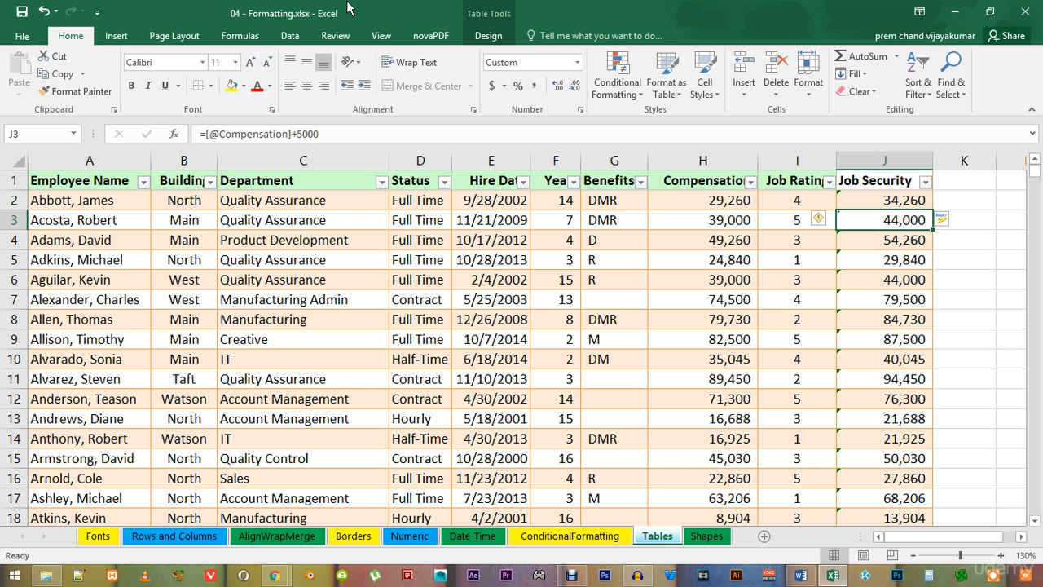
Add a total row to the employee table and set its Job Security calculation to Average
{"action": "left_click", "coordinate": [488, 36]}
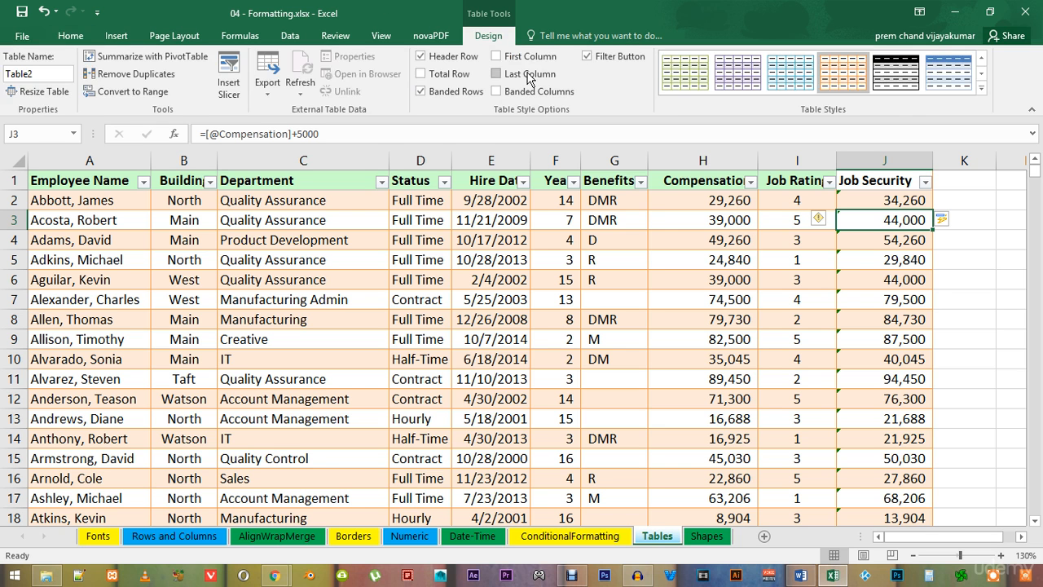
{"action": "left_click", "coordinate": [434, 75]}
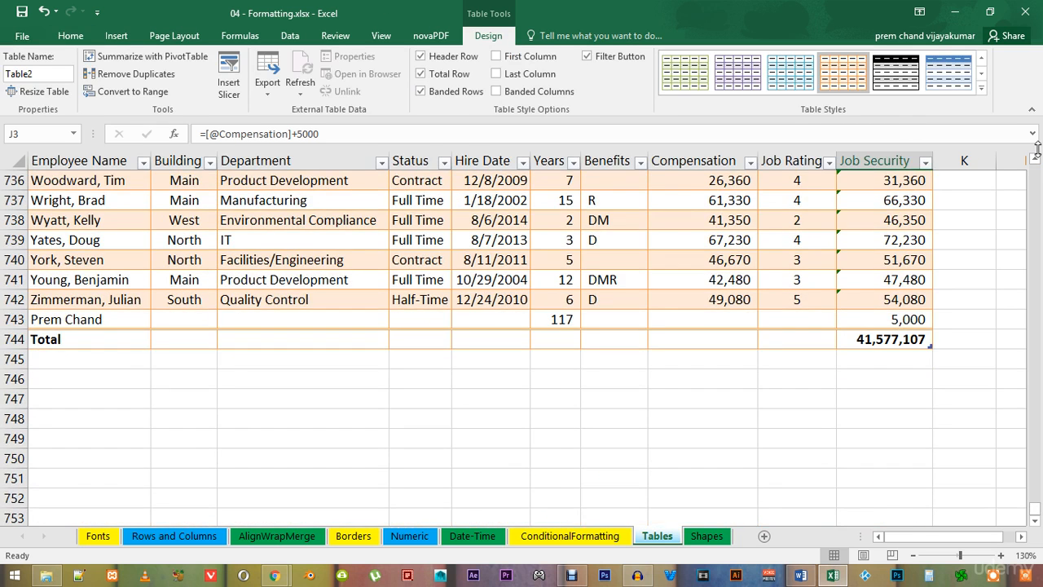
{"action": "left_click", "coordinate": [925, 340]}
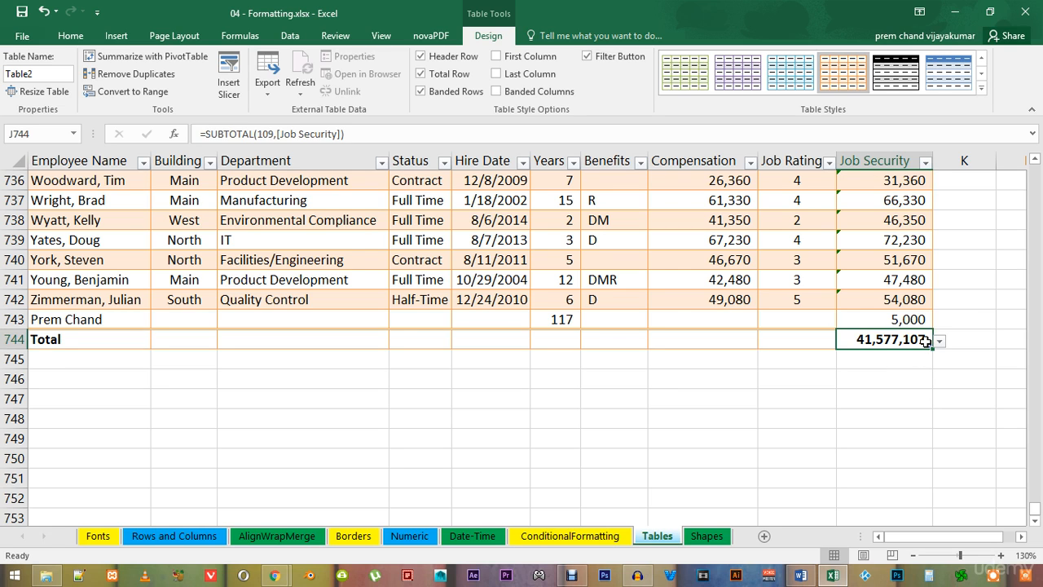
{"action": "left_click", "coordinate": [940, 341]}
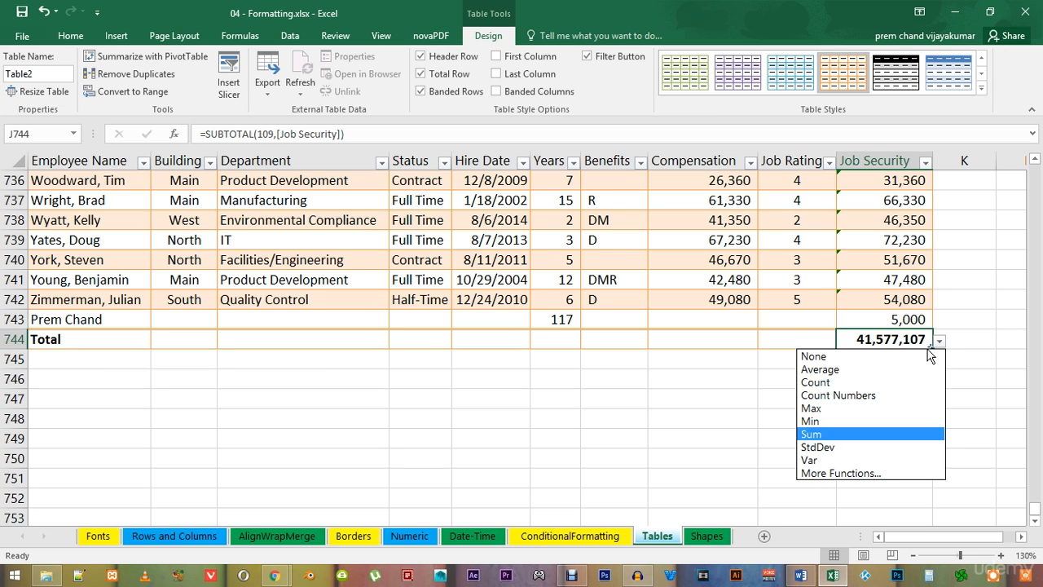
{"action": "left_click", "coordinate": [820, 369]}
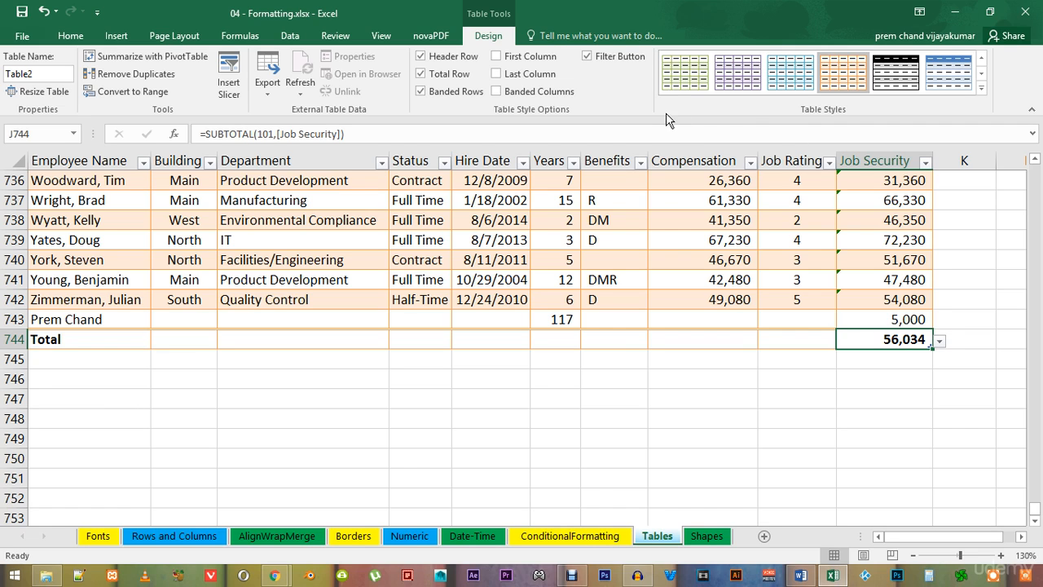
Toggle the employee table's total row off and back on
{"action": "left_click", "coordinate": [421, 75]}
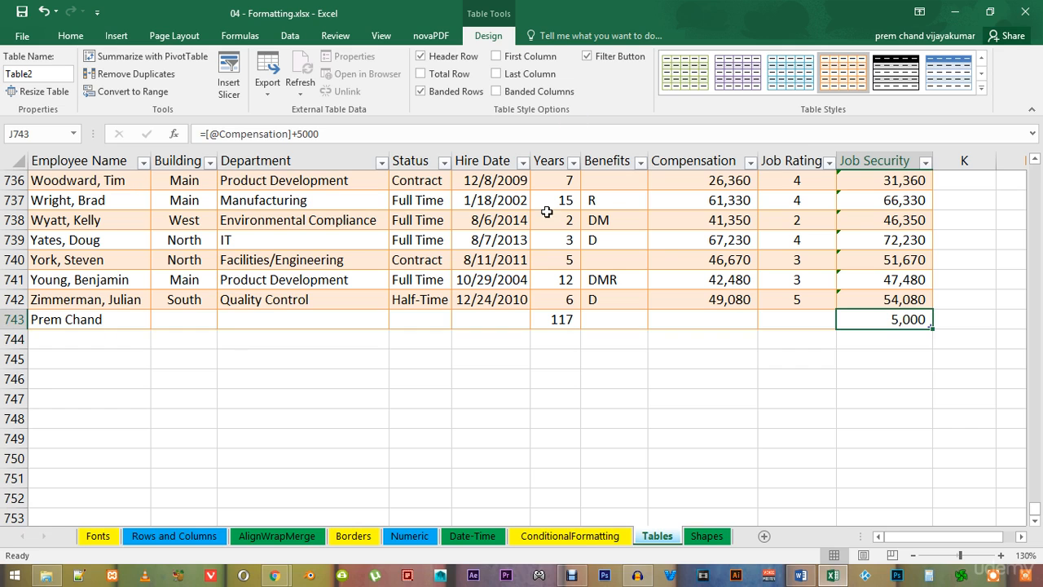
{"action": "left_click", "coordinate": [423, 74]}
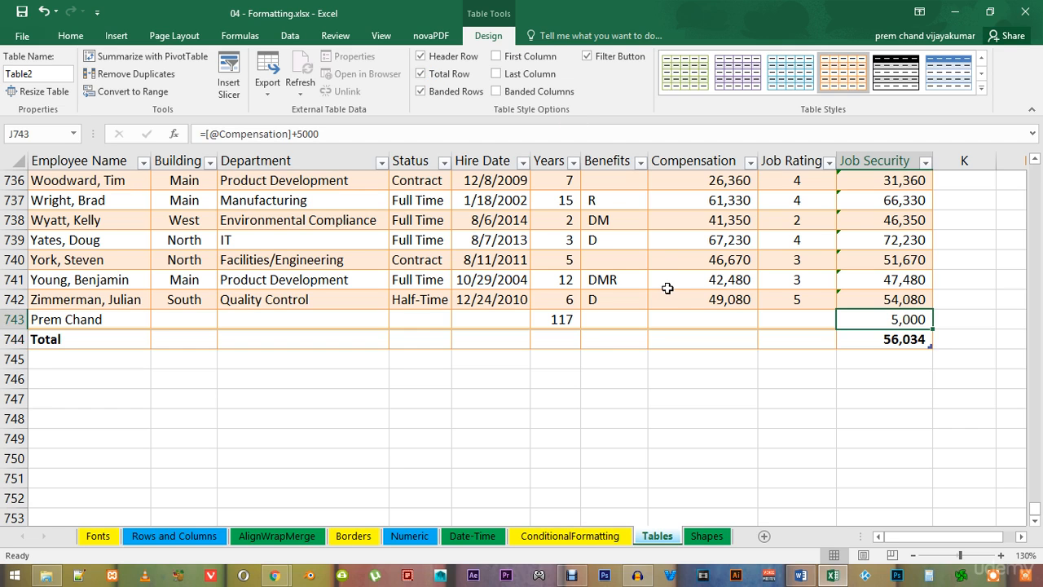